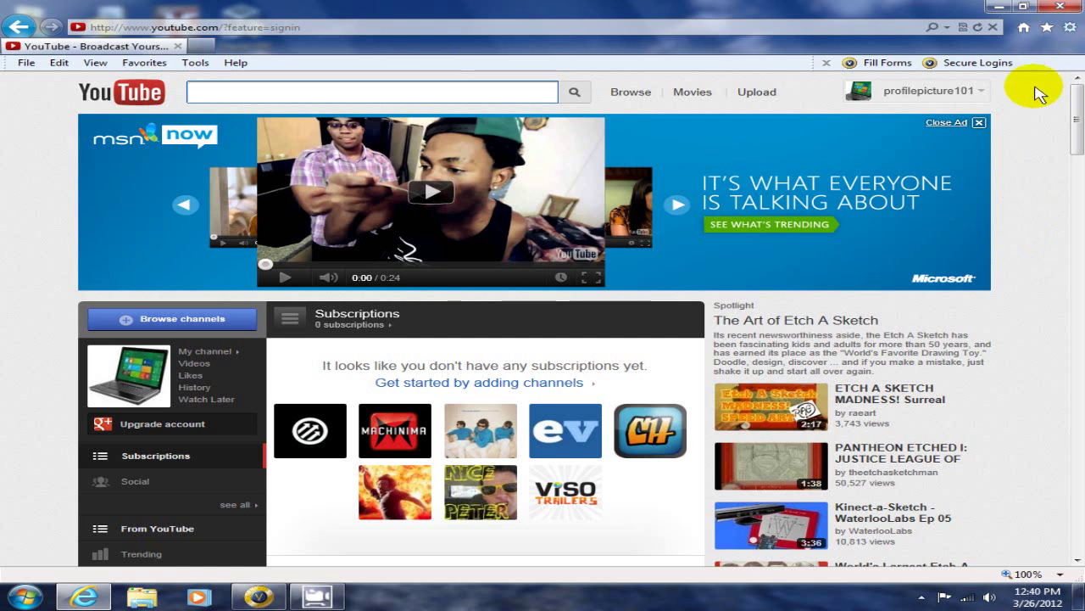
Go to Video Manager from the account menu to list the Outdoor Wildlife upload.
left_click(981, 96)
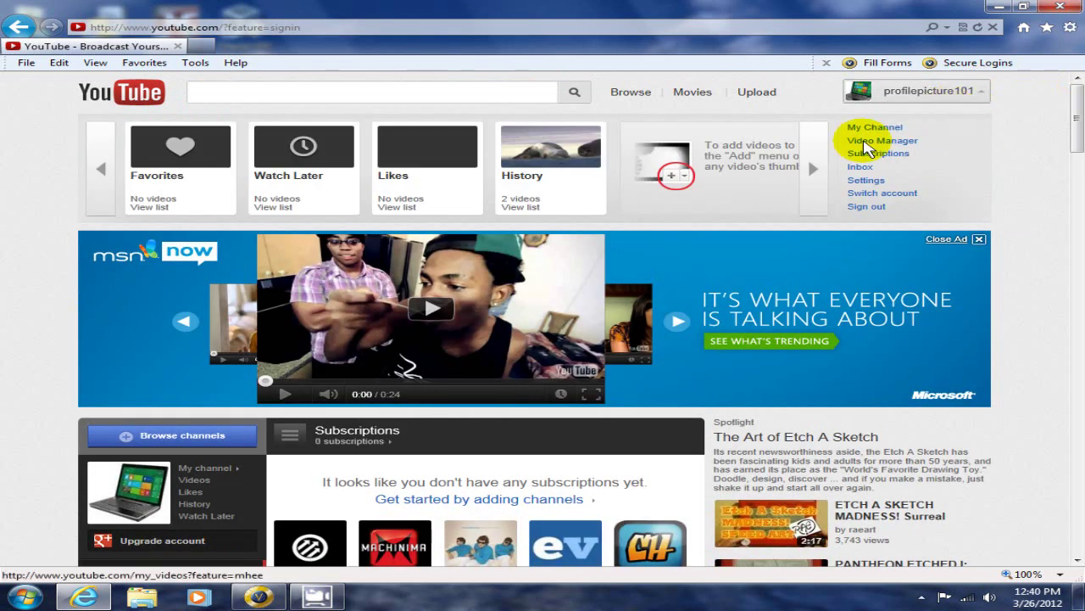
left_click(880, 140)
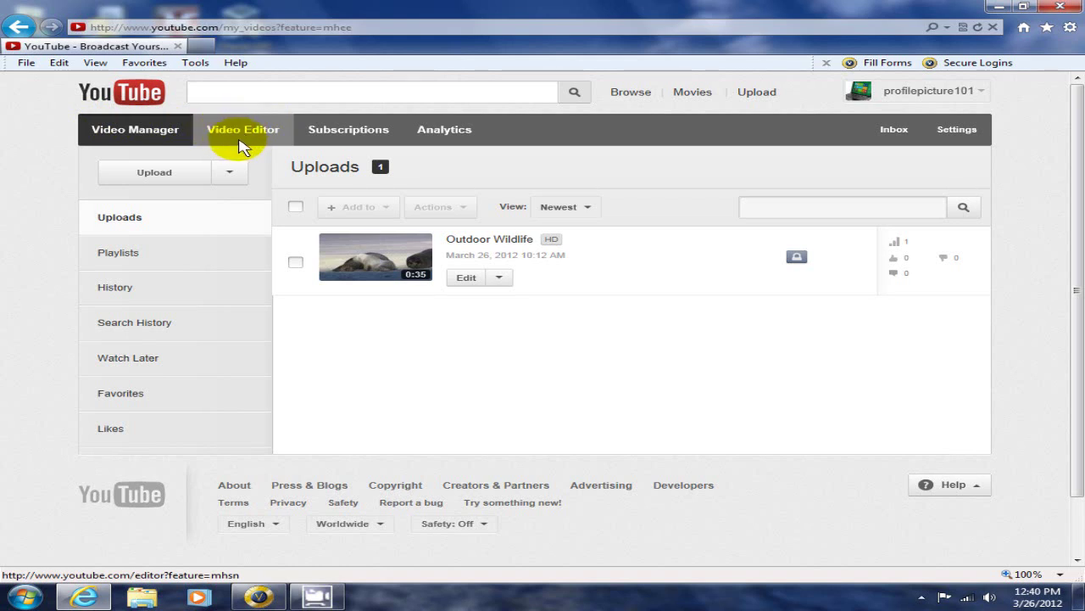
Switch to the Video Editor tab, opening the 'My Edited Video' project with an empty timeline.
left_click(237, 139)
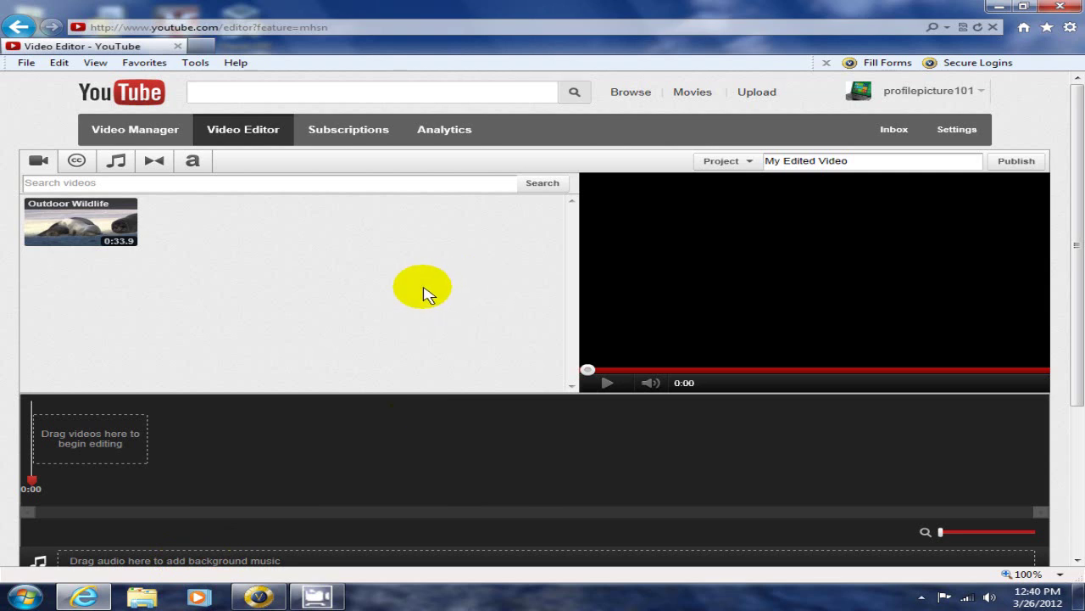
Drag the Outdoor Wildlife clip (0:33.9) onto the empty timeline.
mouse_move(73, 214)
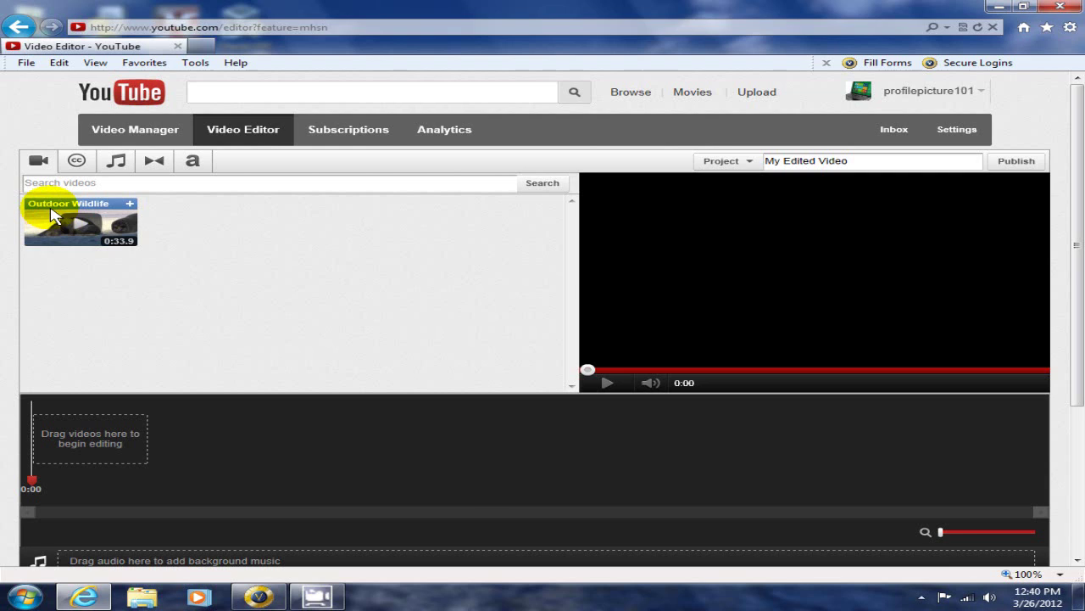
left_click_drag(49, 217, 68, 445)
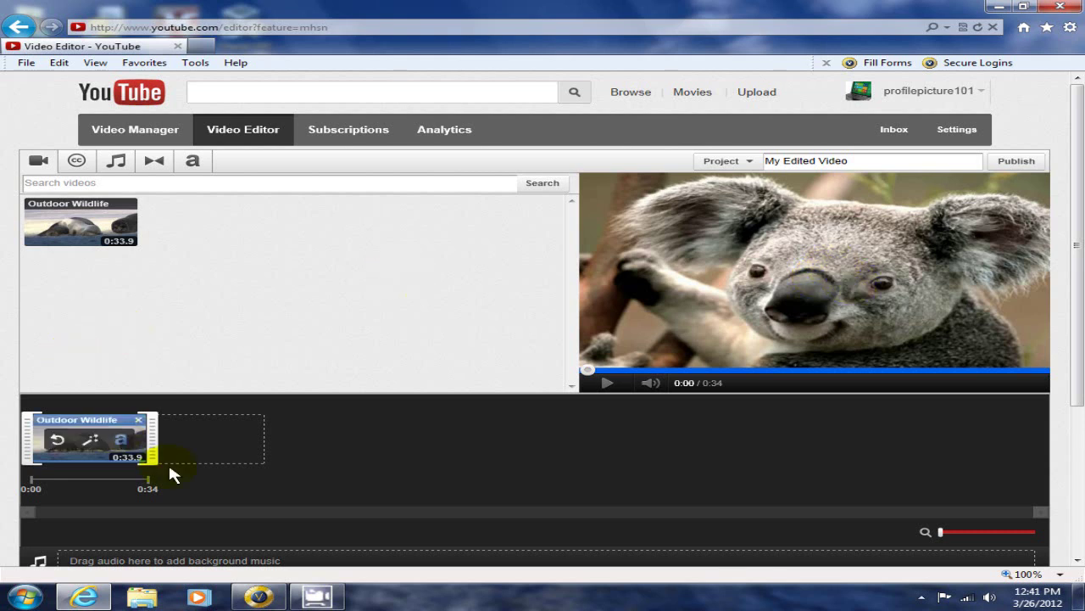
Turn the Black and White effect on, then off again, for the Outdoor Wildlife clip.
mouse_move(98, 443)
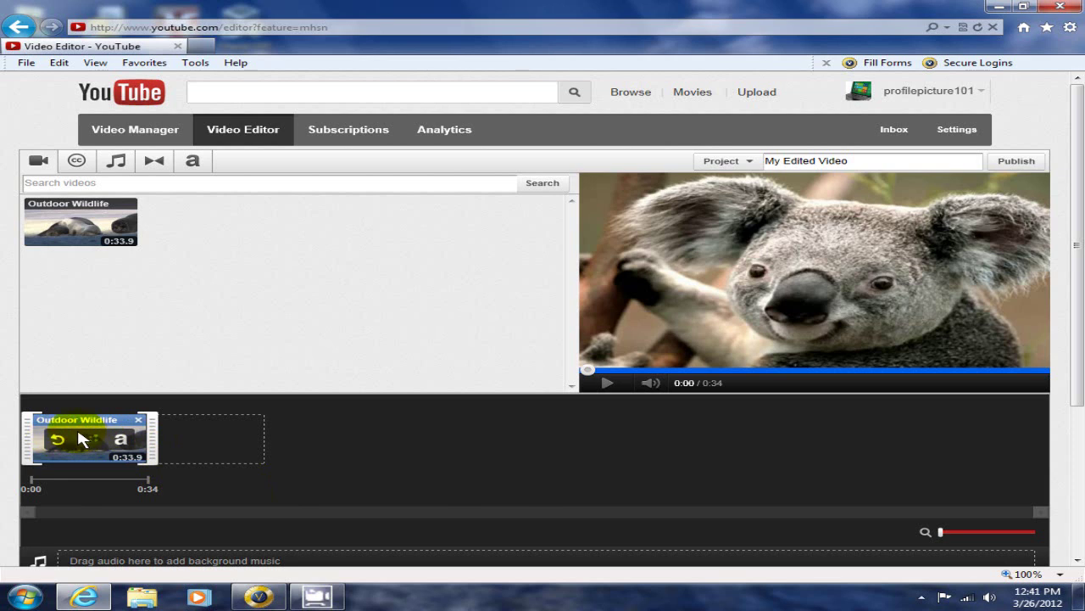
left_click(82, 438)
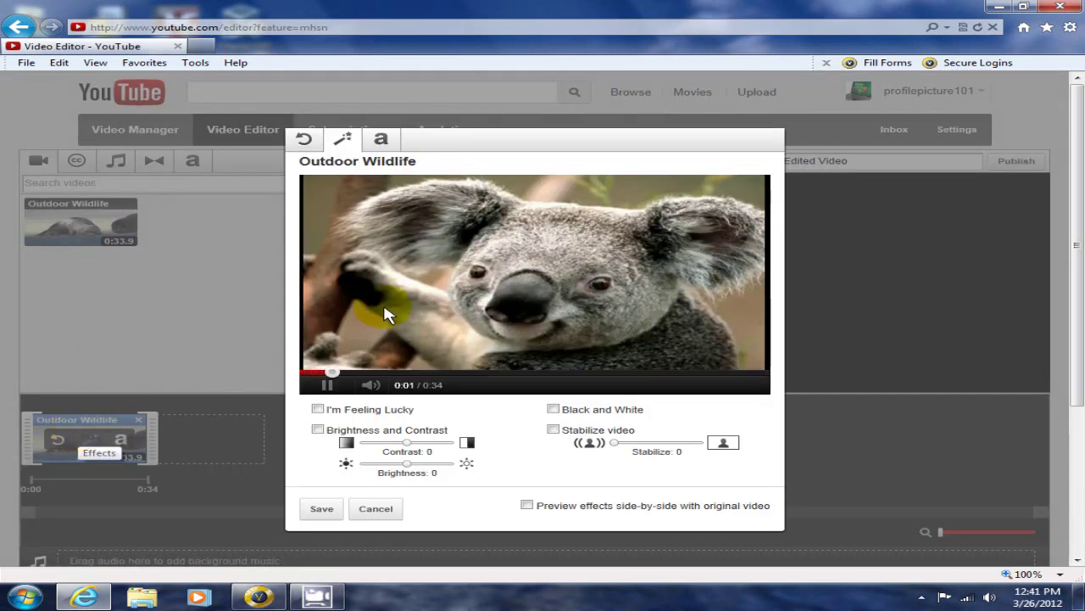
left_click(496, 108)
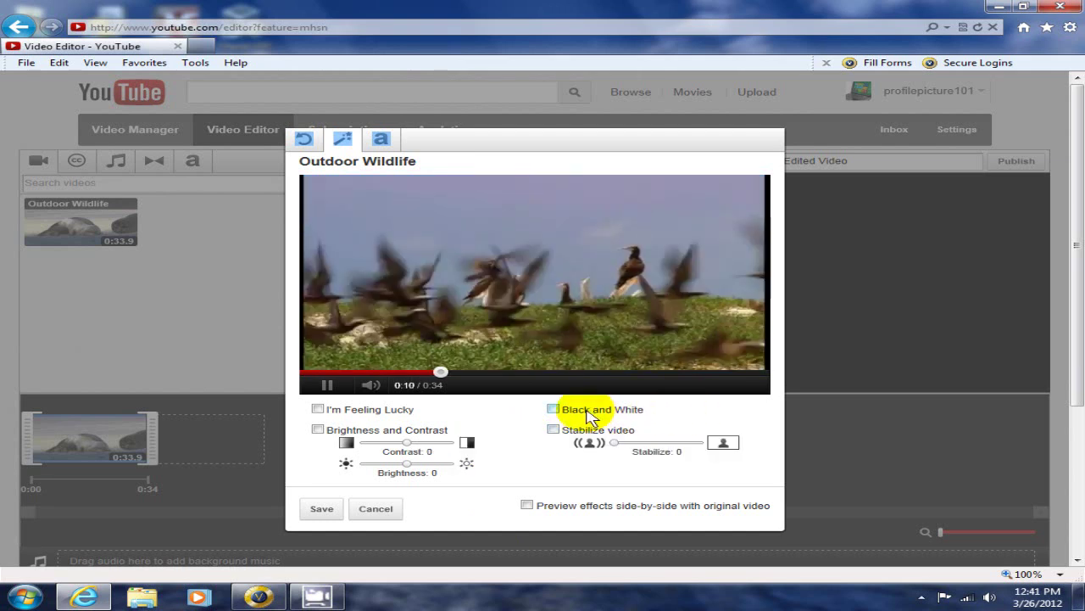
left_click(553, 409)
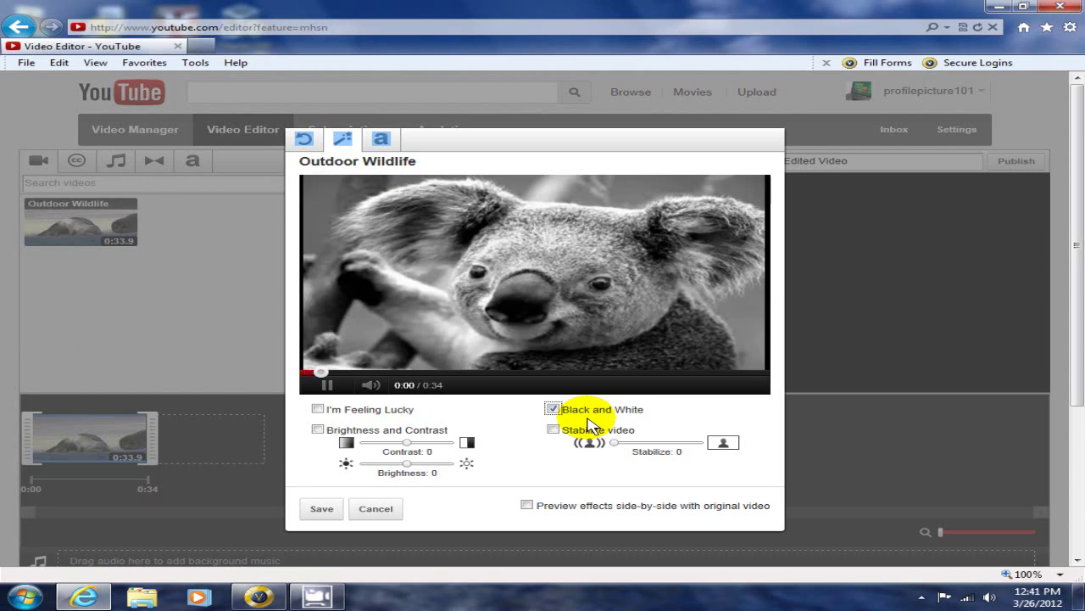
left_click(553, 410)
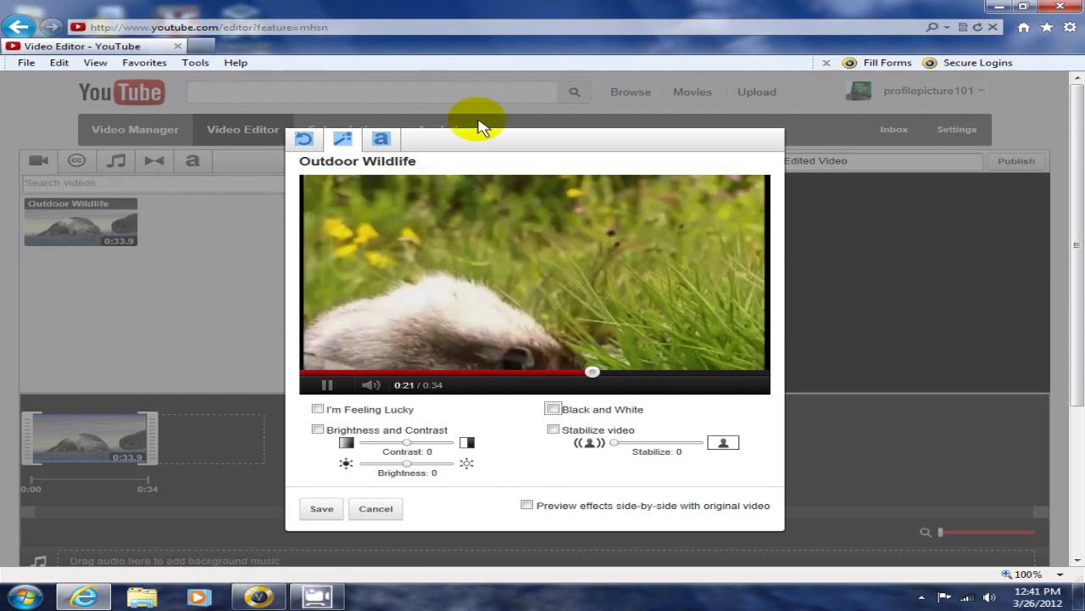
Rotate the clip right, rotate it back left, and save the clip settings.
left_click(386, 143)
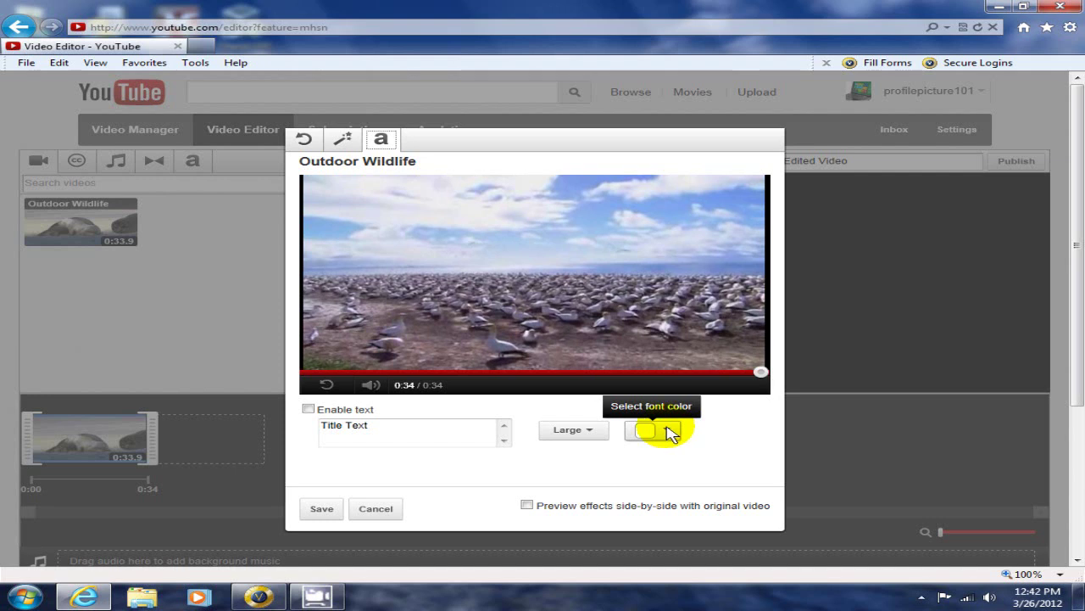
left_click(304, 146)
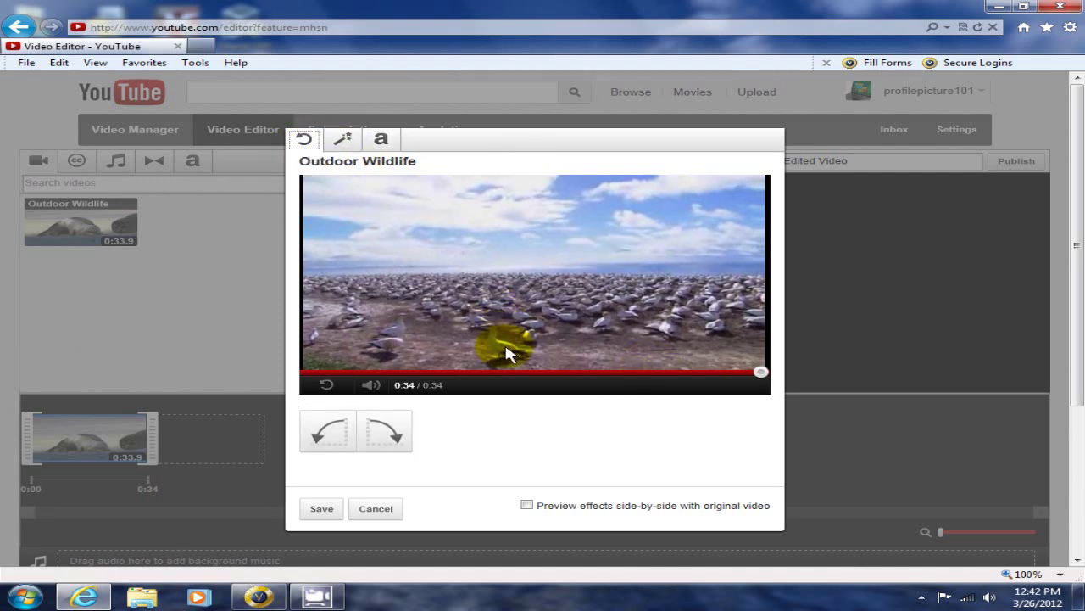
left_click(392, 437)
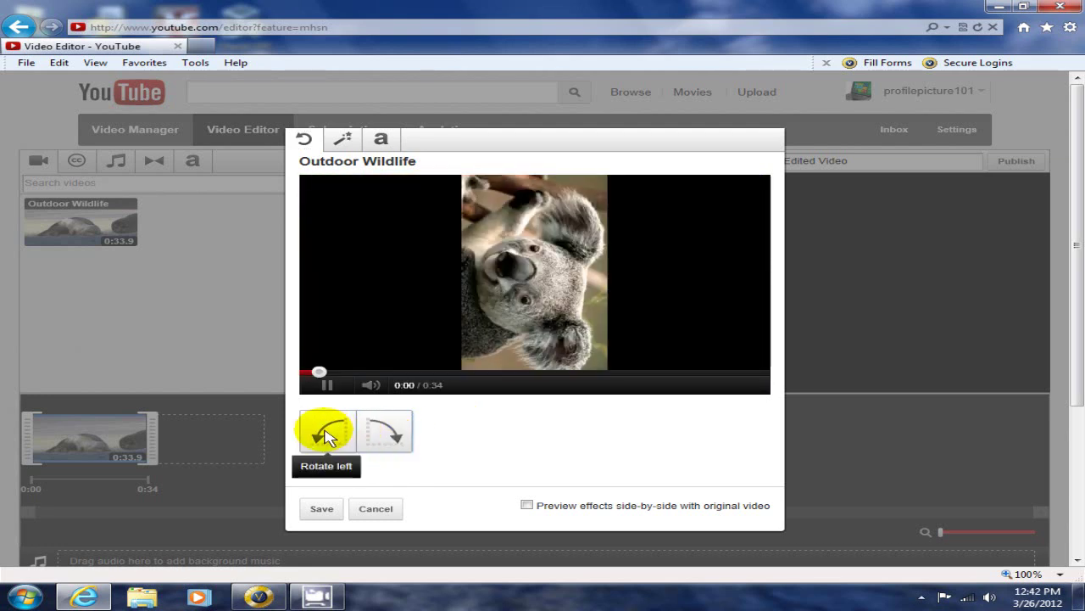
left_click(327, 435)
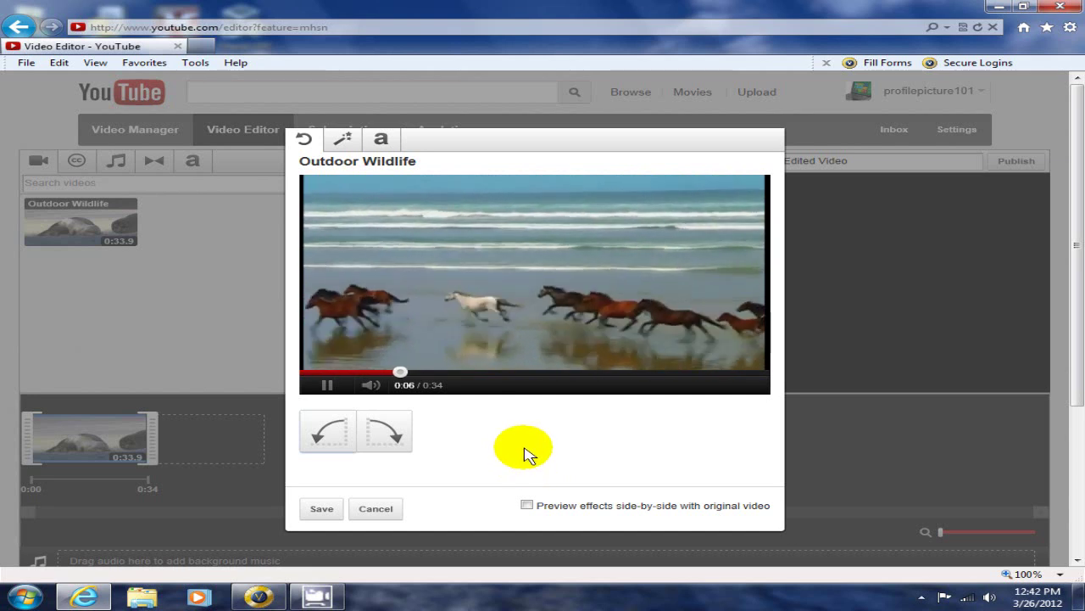
left_click(321, 510)
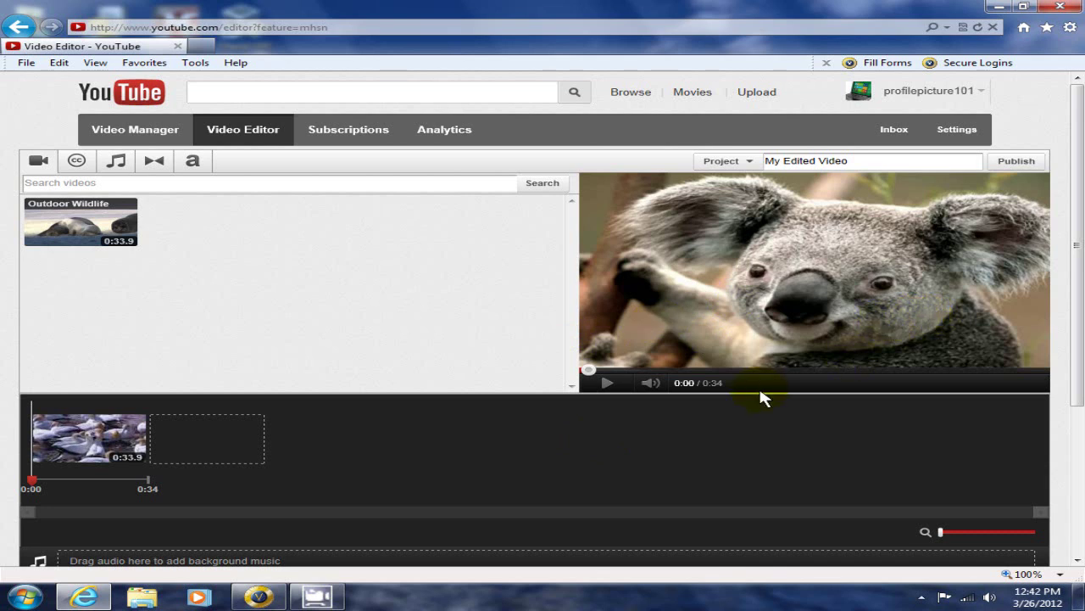
Play the project preview and pause it at 0:08.
left_click(604, 384)
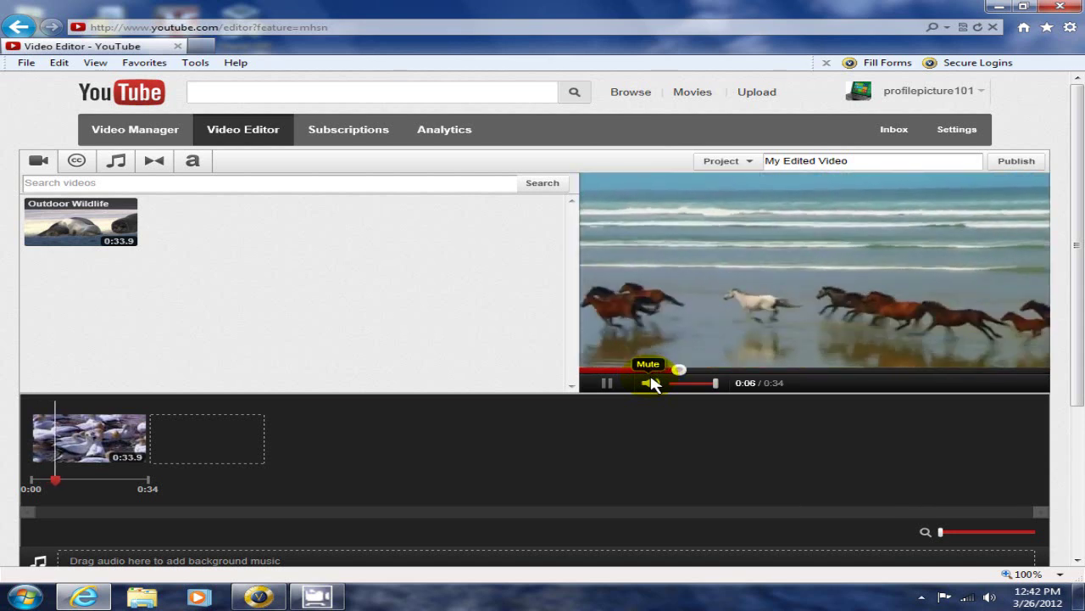
left_click(607, 382)
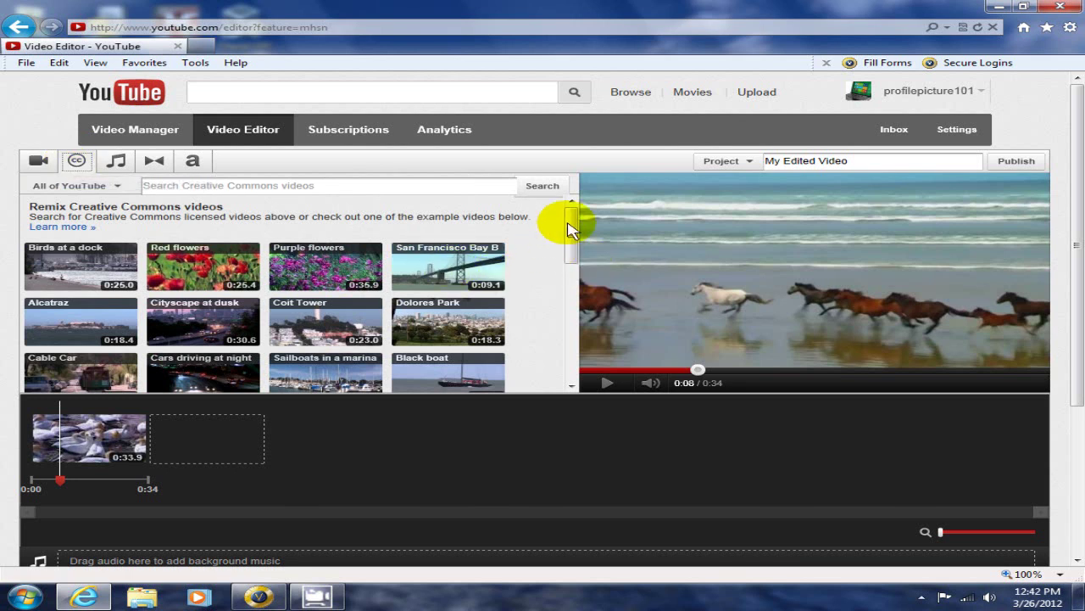
Scroll the Creative Commons list and add Paddle boat on lake (0:07.7) after Outdoor Wildlife.
left_click_drag(568, 229, 580, 305)
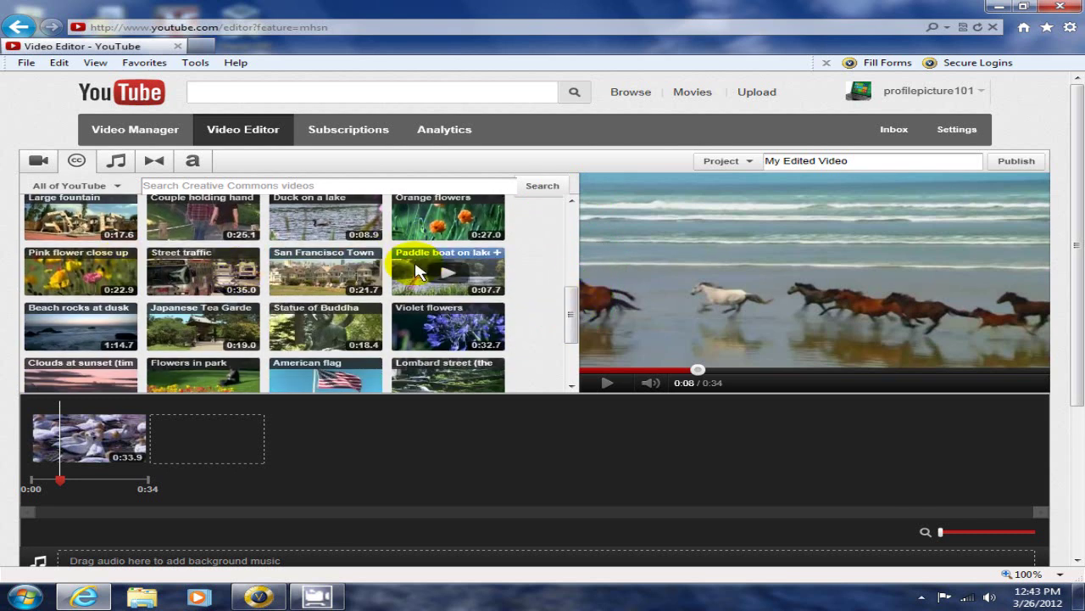
left_click_drag(409, 261, 196, 449)
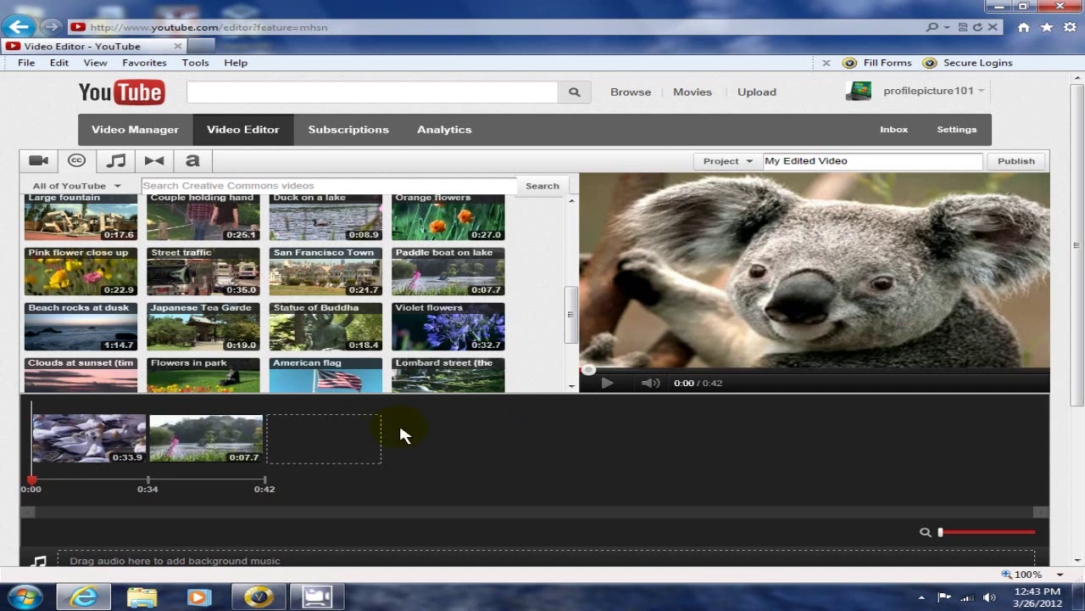
Insert a 0:02.0 Star transition between the two clips and move playback to 0:40.
left_click(155, 162)
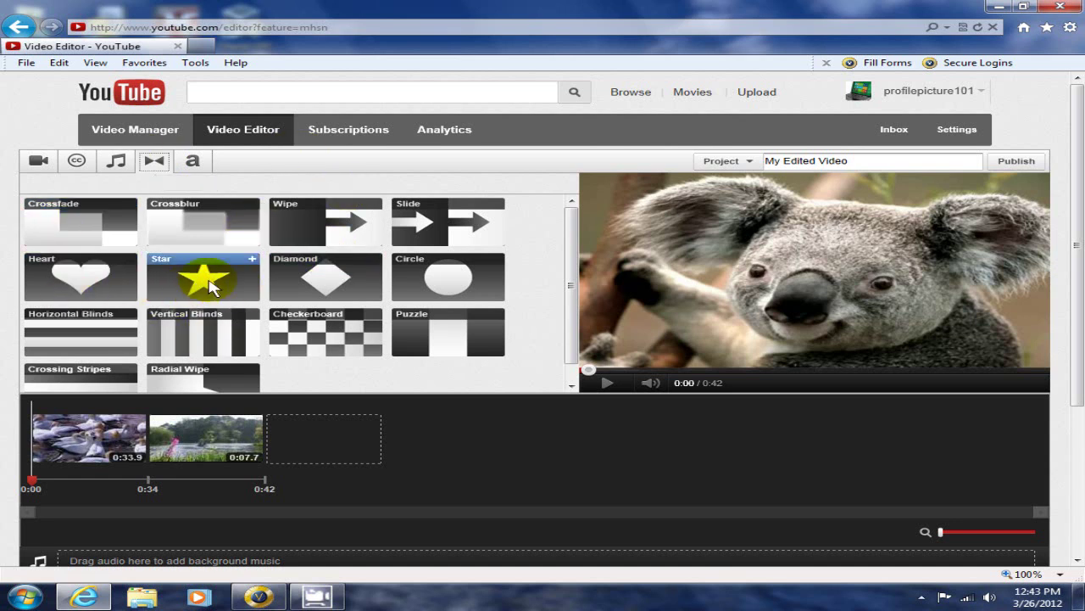
left_click_drag(209, 285, 149, 449)
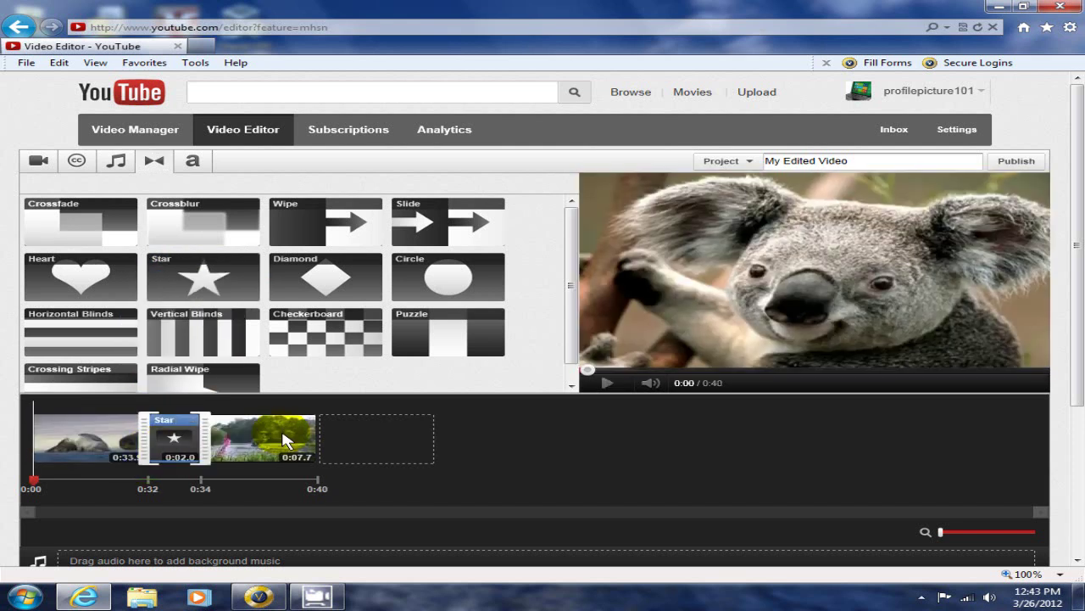
left_click(493, 439)
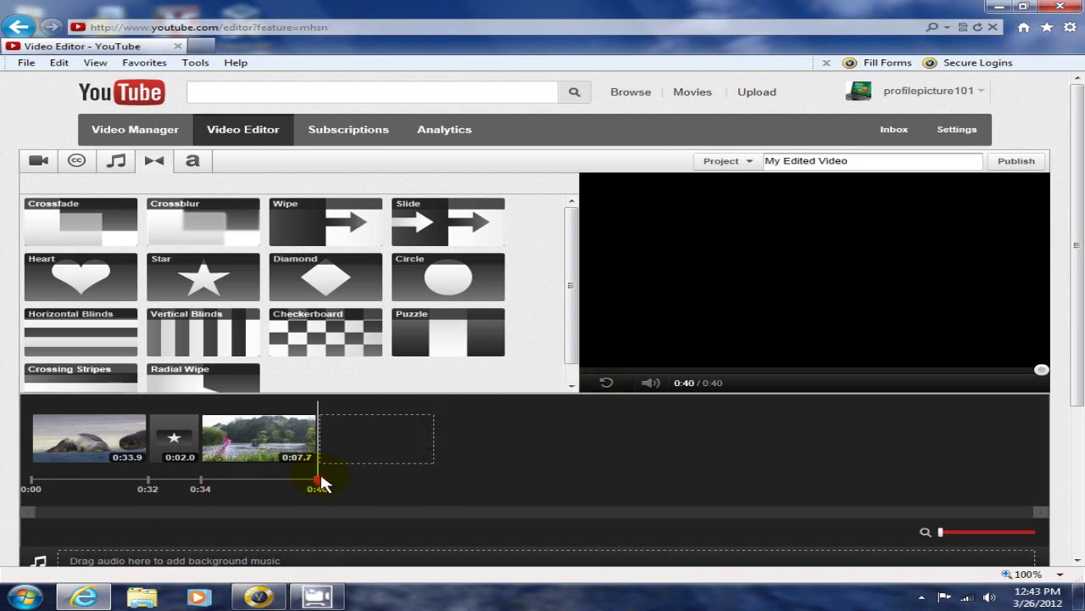
Move playback back to about 0:32 and bring up the audio track library.
left_click_drag(321, 479, 135, 483)
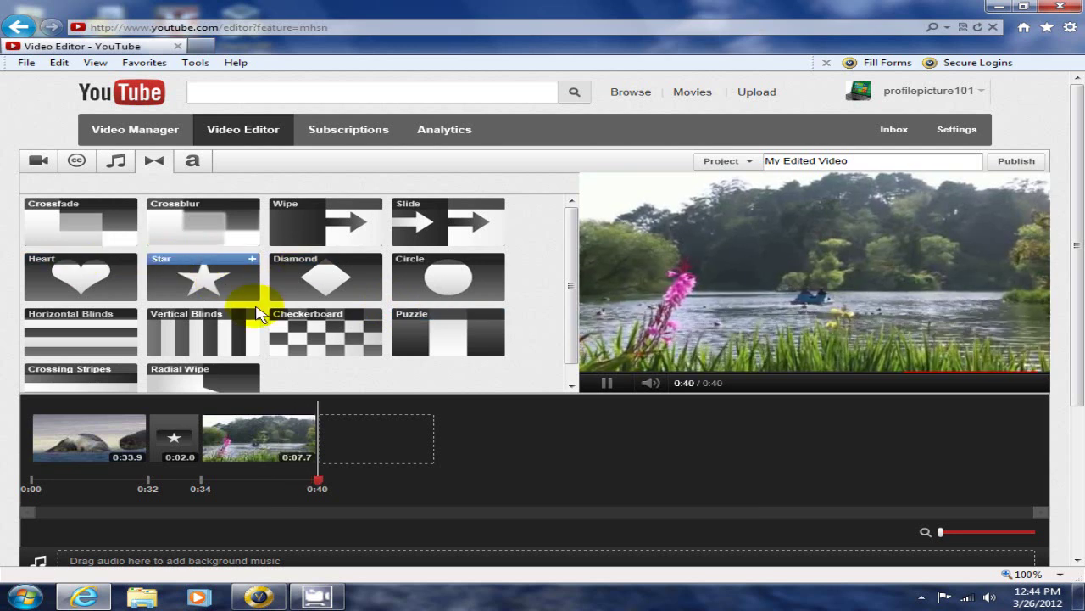
mouse_move(572, 290)
left_mouse_down()
mouse_move(557, 339)
mouse_move(559, 296)
left_mouse_up()
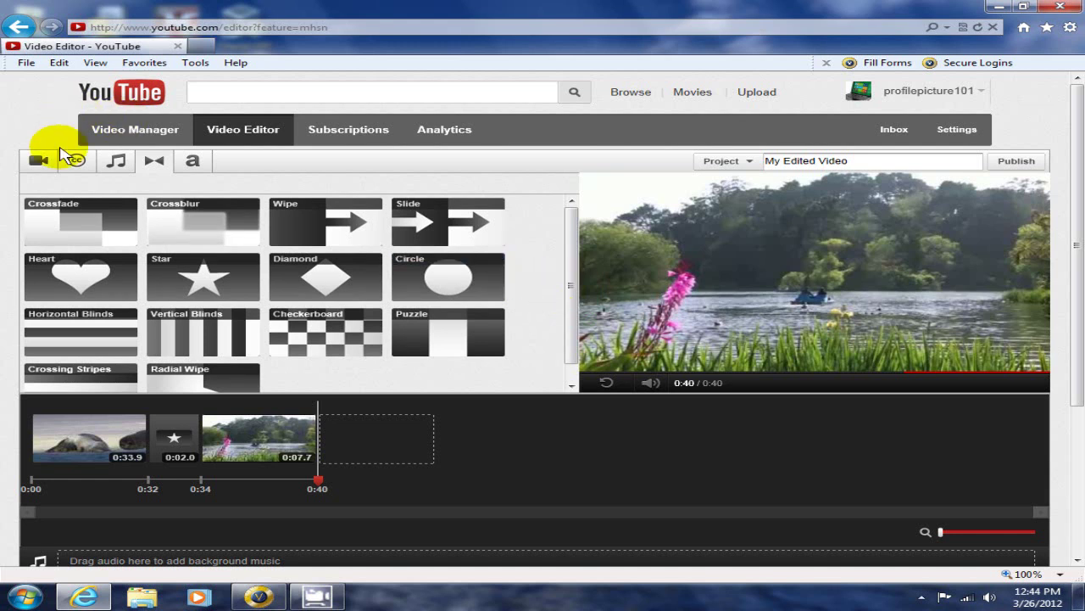
left_click(116, 162)
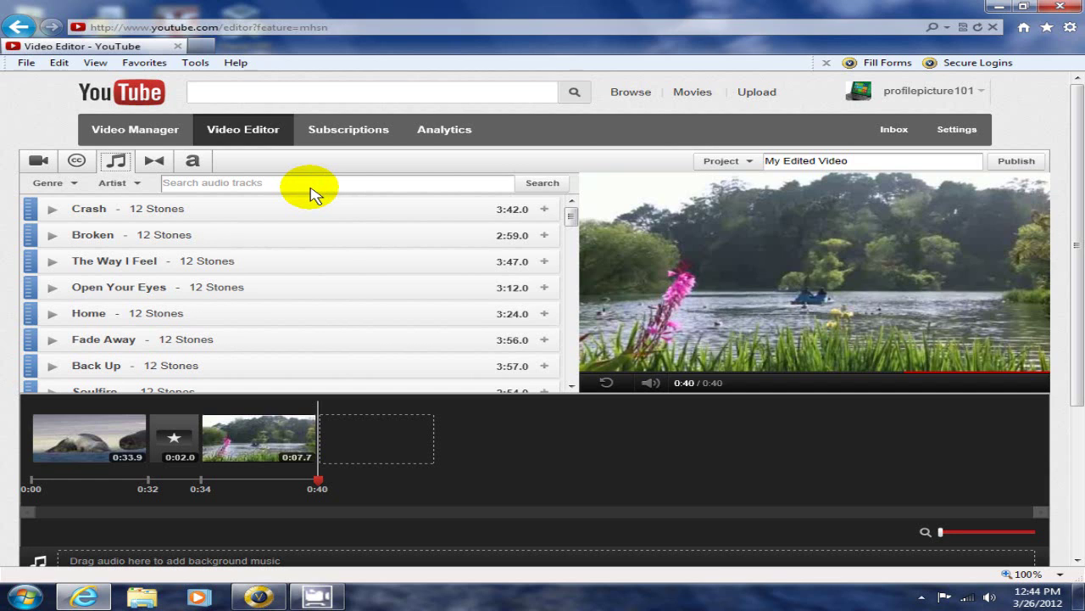
Check the Genre and Artist filters, then drop Crash by 12 Stones onto the music track.
left_click(76, 187)
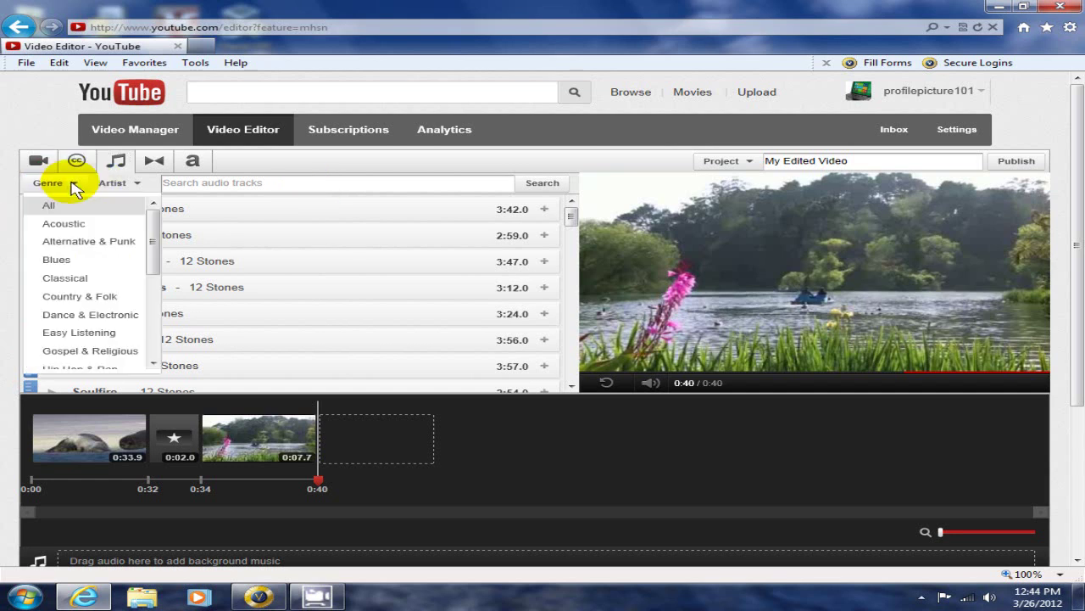
left_click(140, 185)
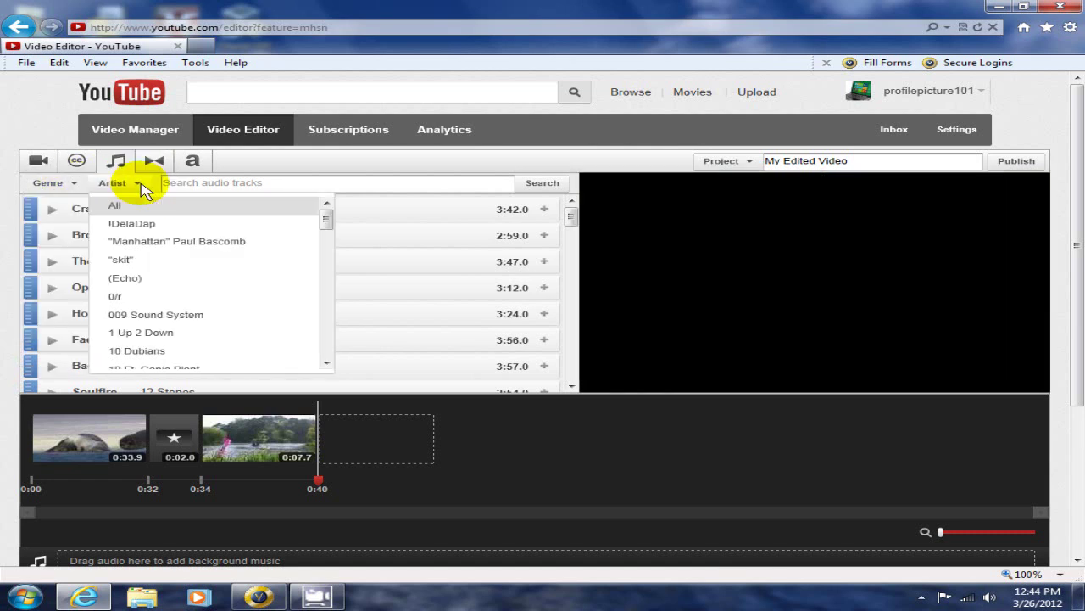
left_click(286, 165)
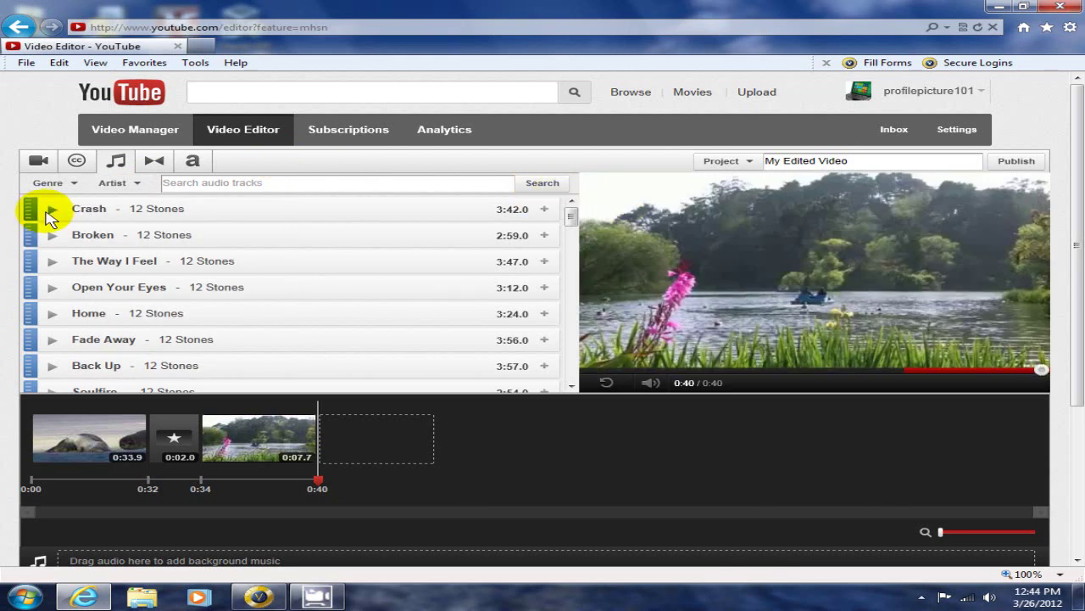
left_click_drag(47, 210, 80, 562)
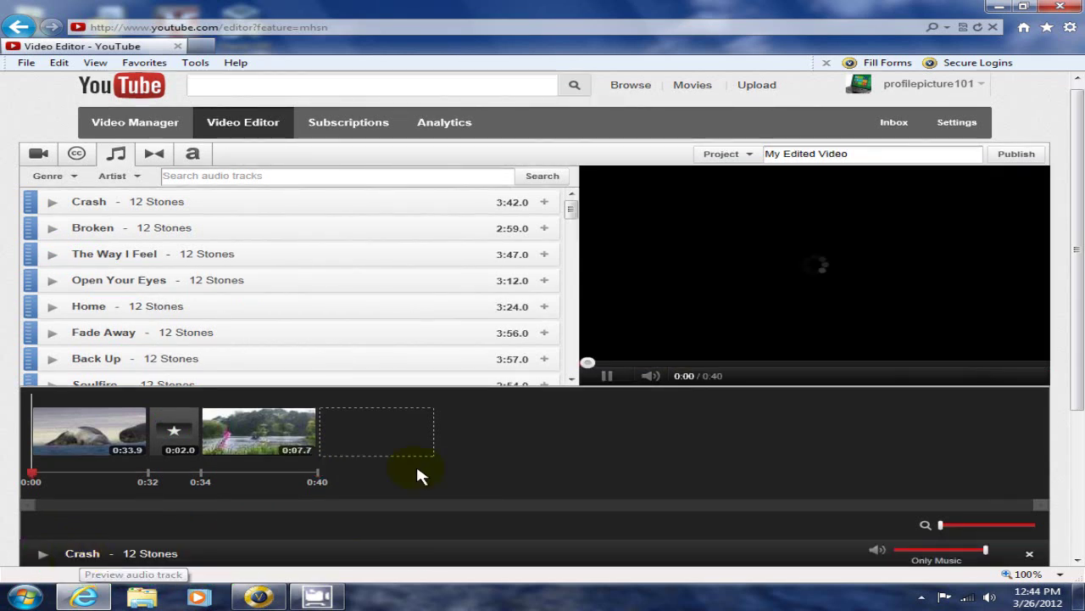
Preview the project with its new music until 0:07, then show the title text templates.
left_click(605, 375)
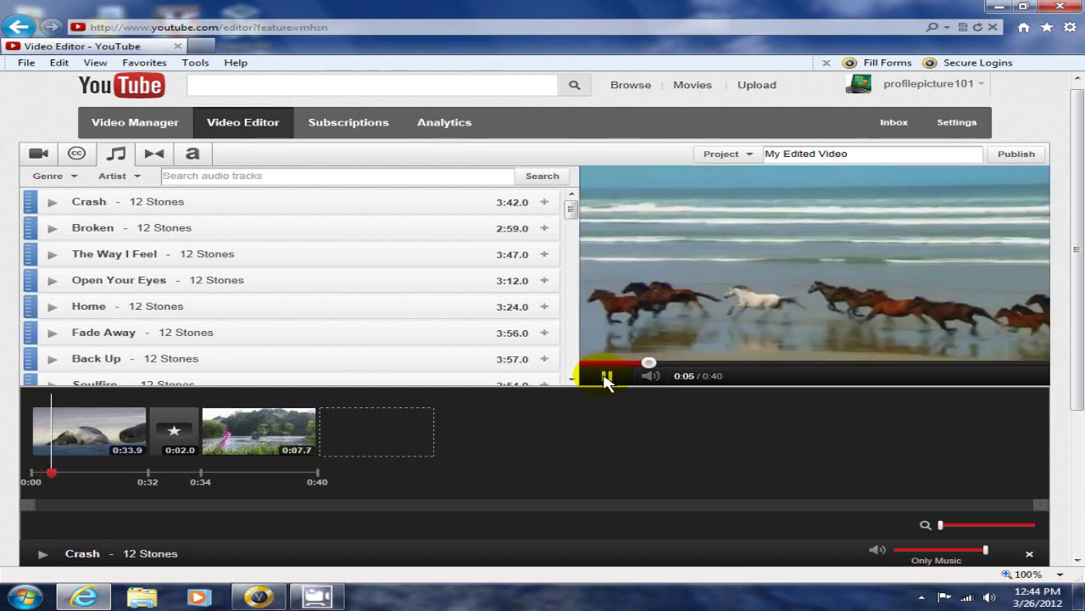
left_click(607, 376)
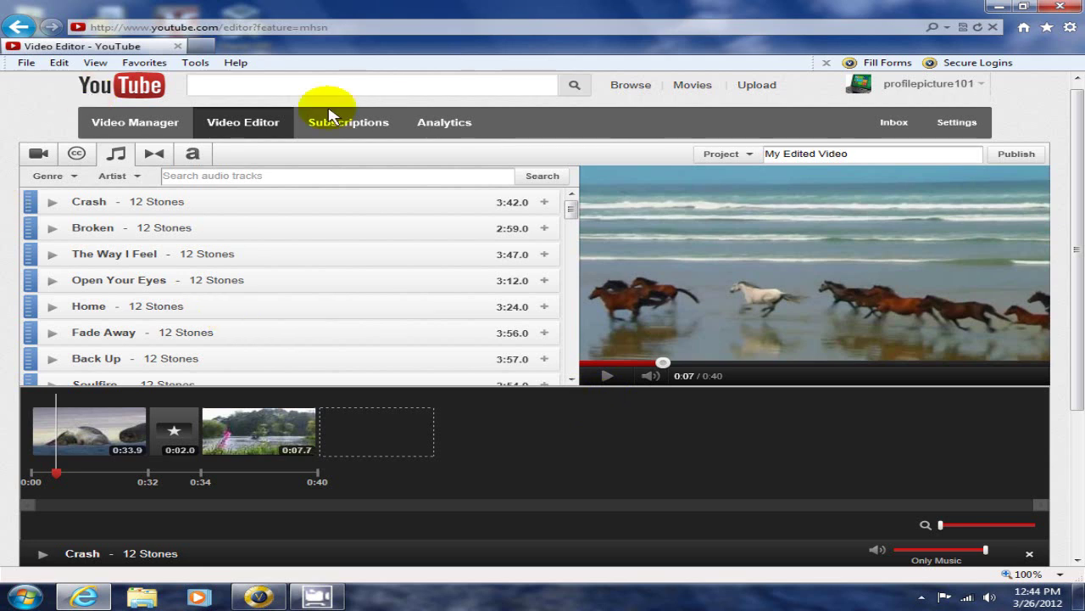
left_click(194, 154)
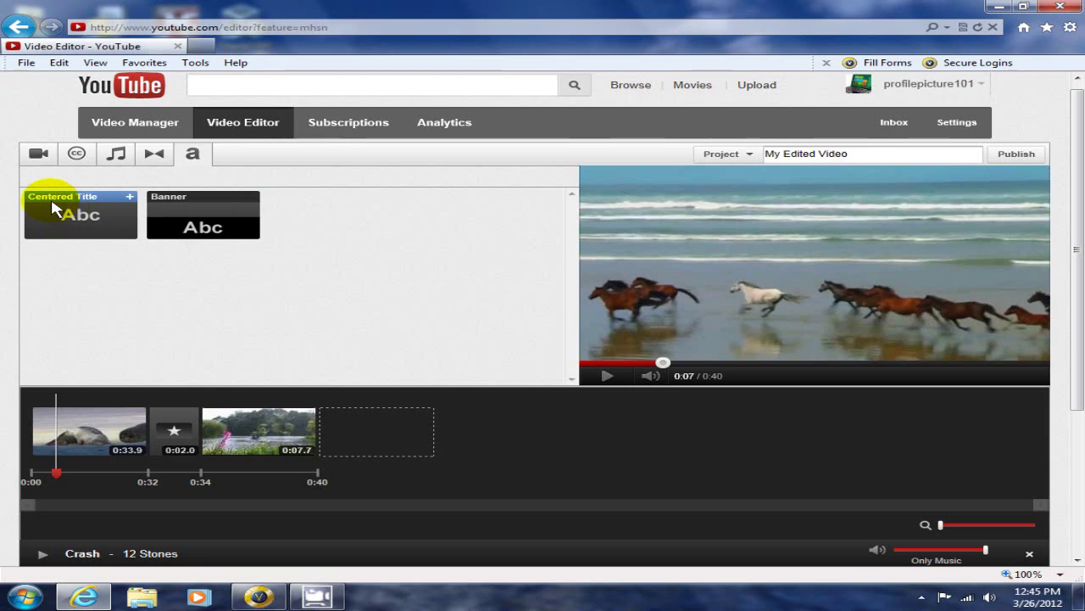
Add a red Centered Title reading 'Outdoor Life' at the start of the timeline.
left_click_drag(57, 207, 49, 443)
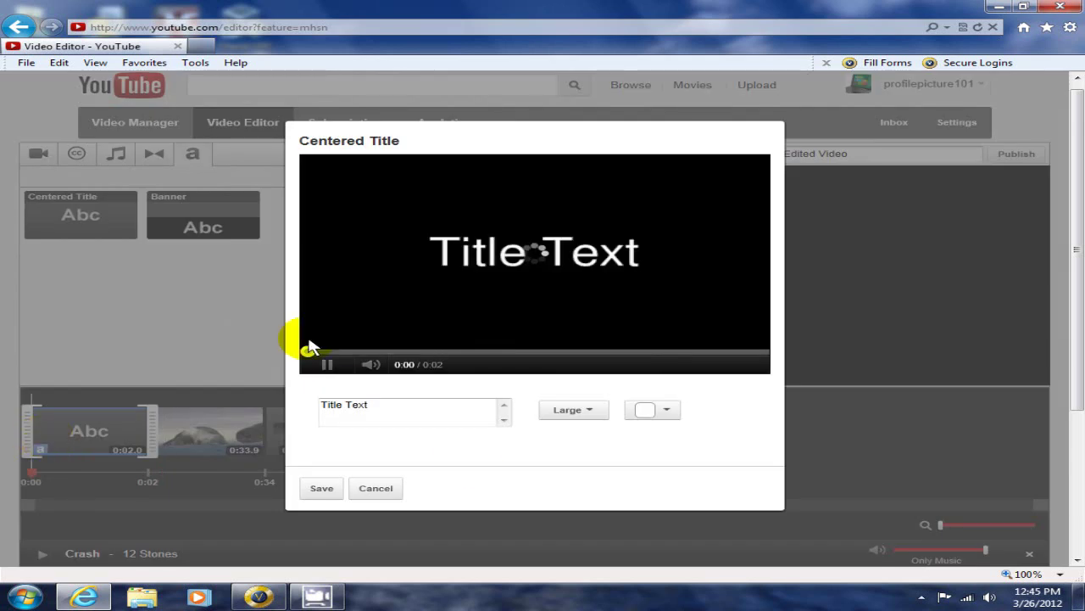
left_click_drag(387, 416, 310, 411)
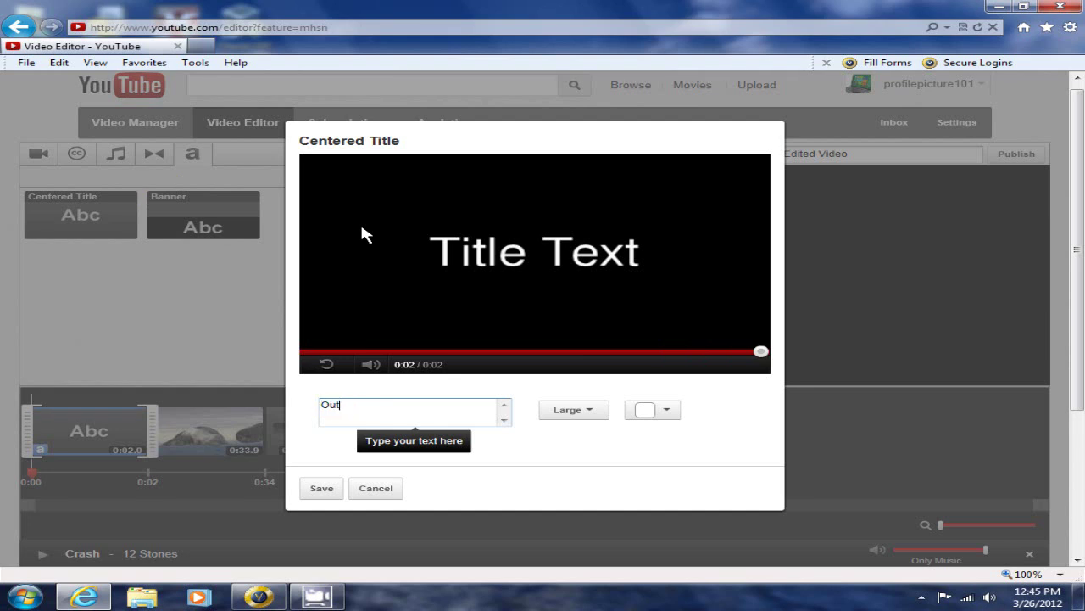
type("Outdoor Life")
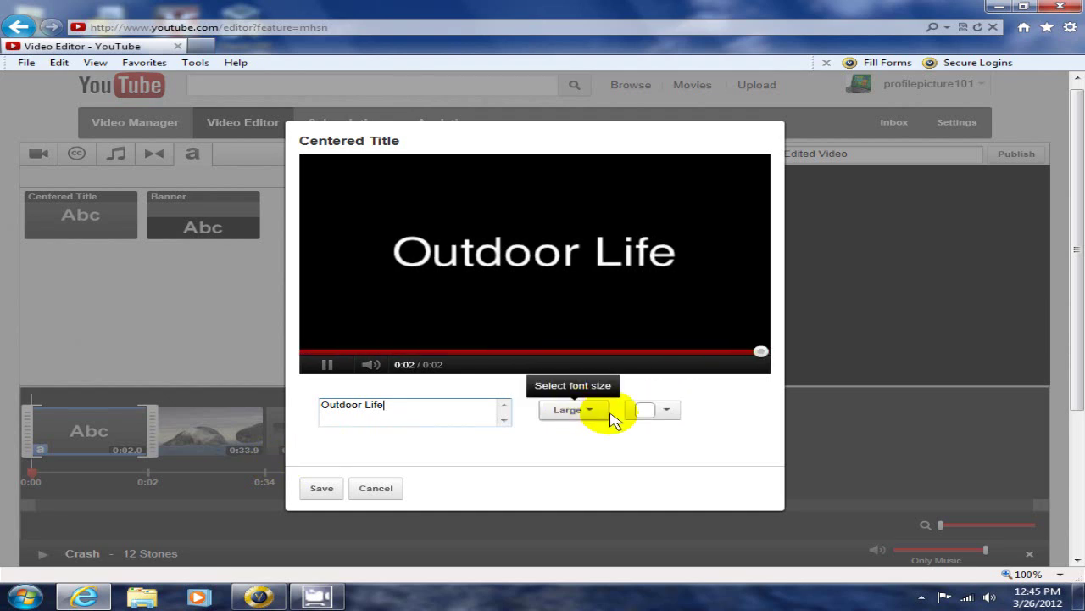
left_click(666, 411)
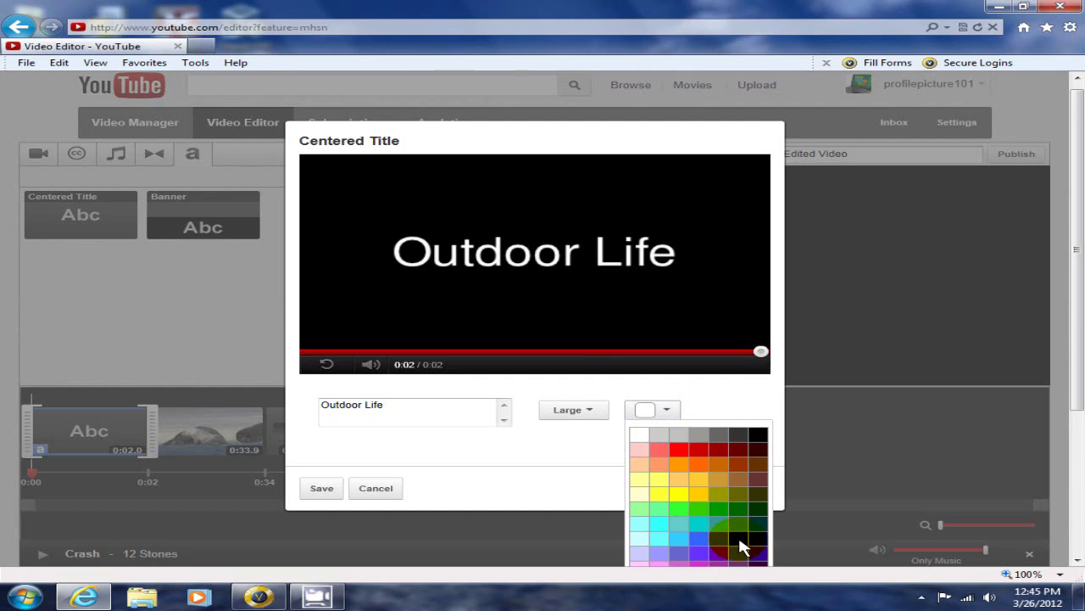
left_click(695, 449)
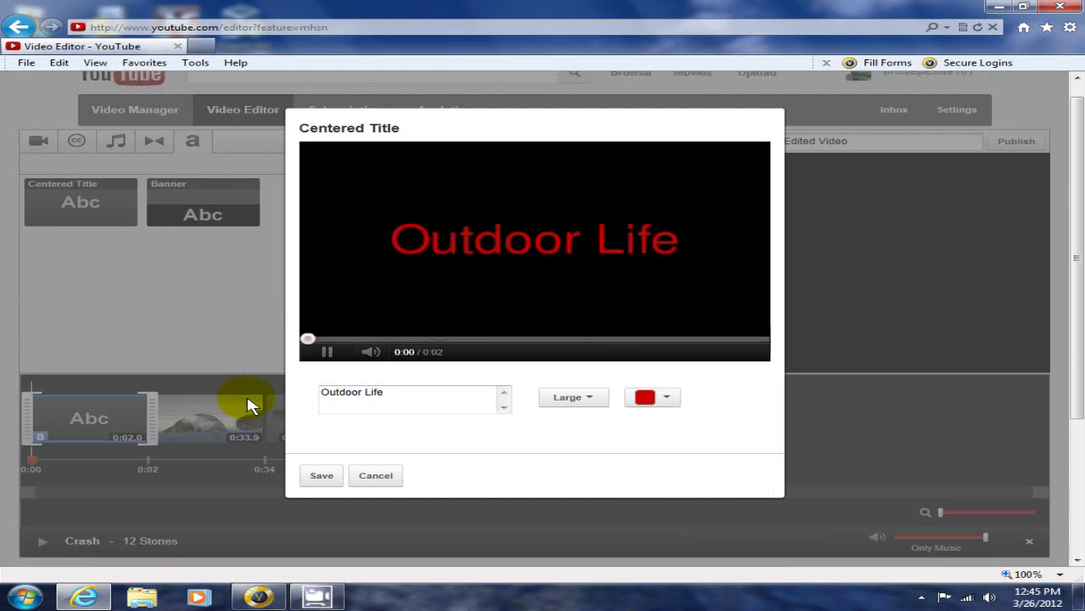
left_click(325, 479)
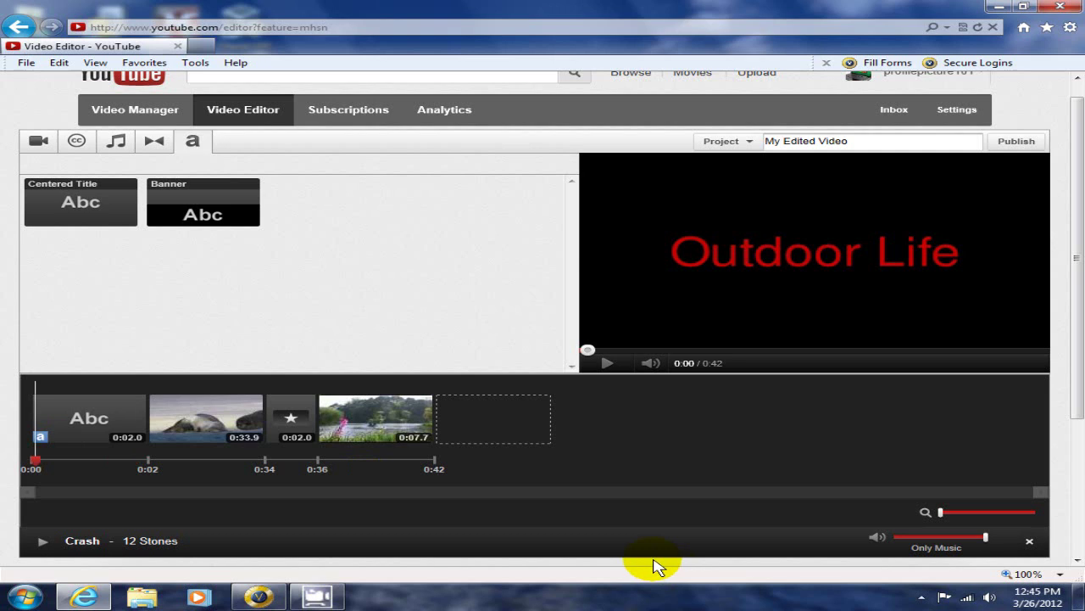
Play the opening with the Outdoor Life title to about 0:06, then show the project options.
left_click(607, 363)
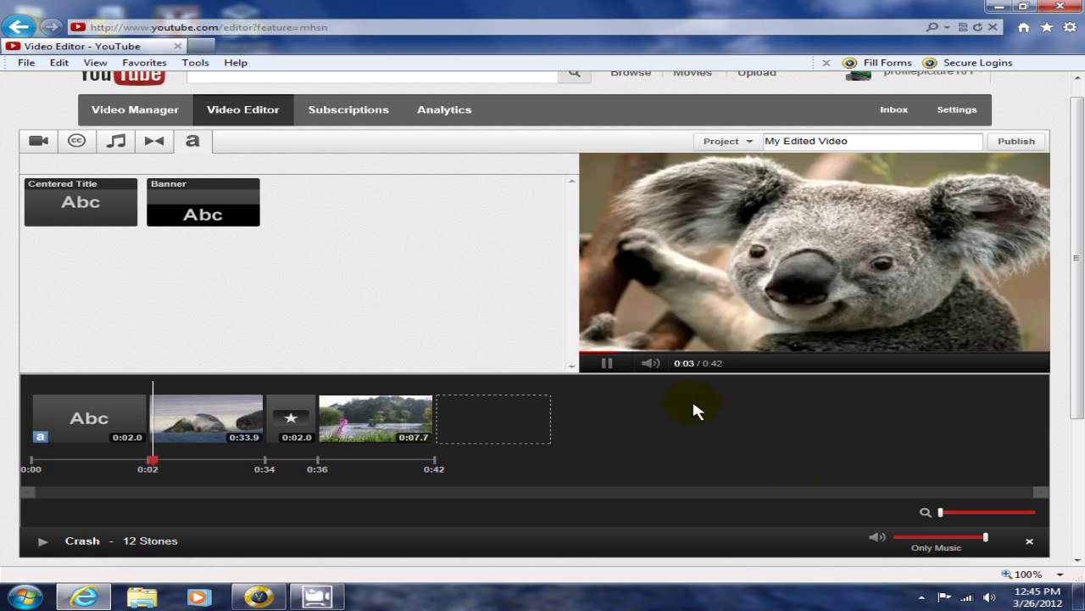
left_click(607, 363)
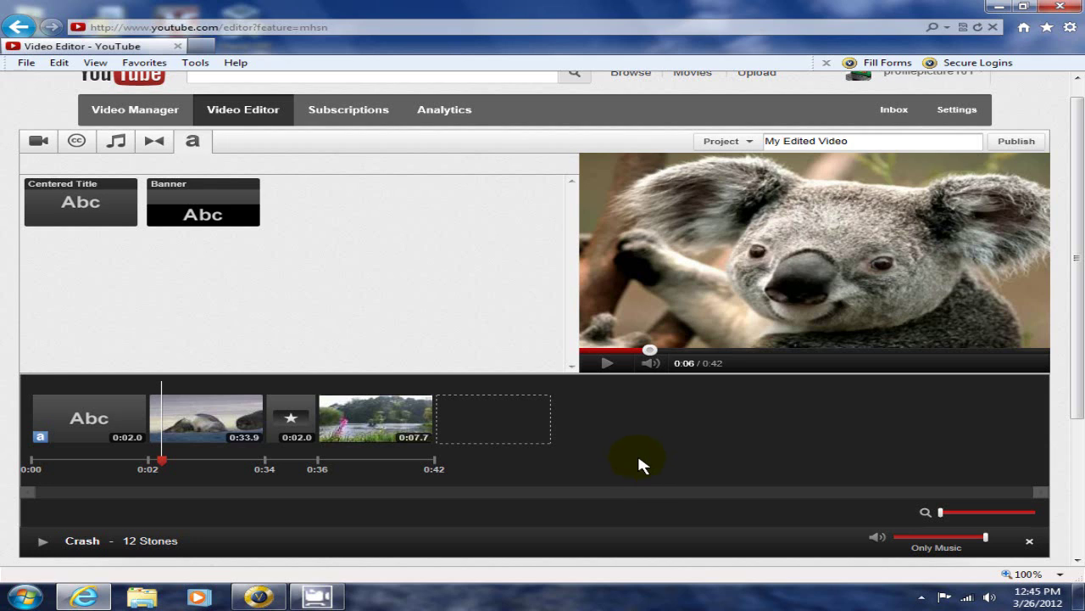
left_click(752, 142)
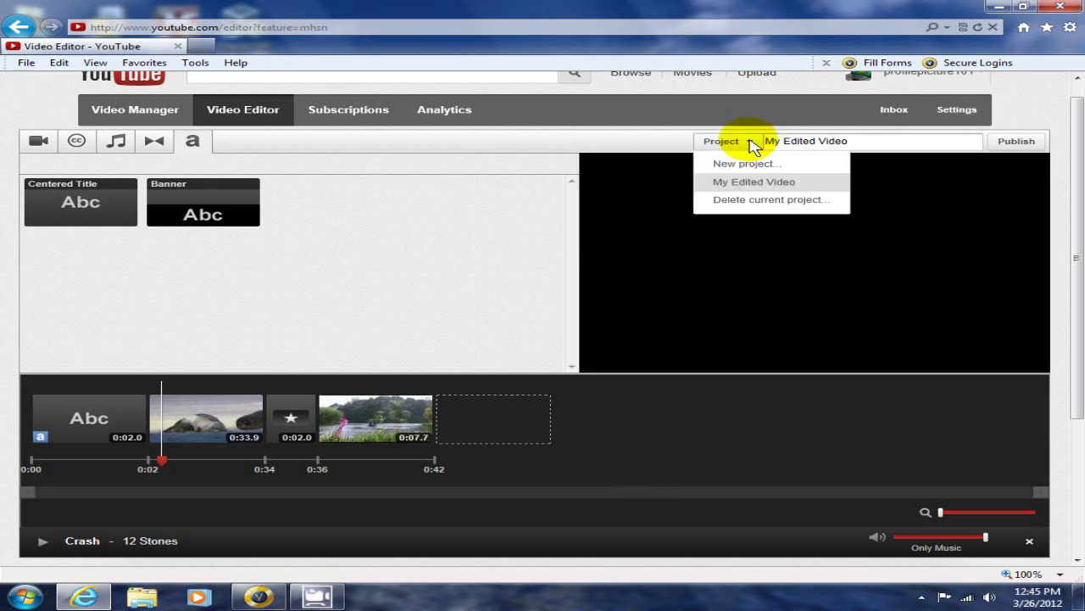
Close the project menu, leaving the project name as 'My Edited Video'.
left_click(864, 144)
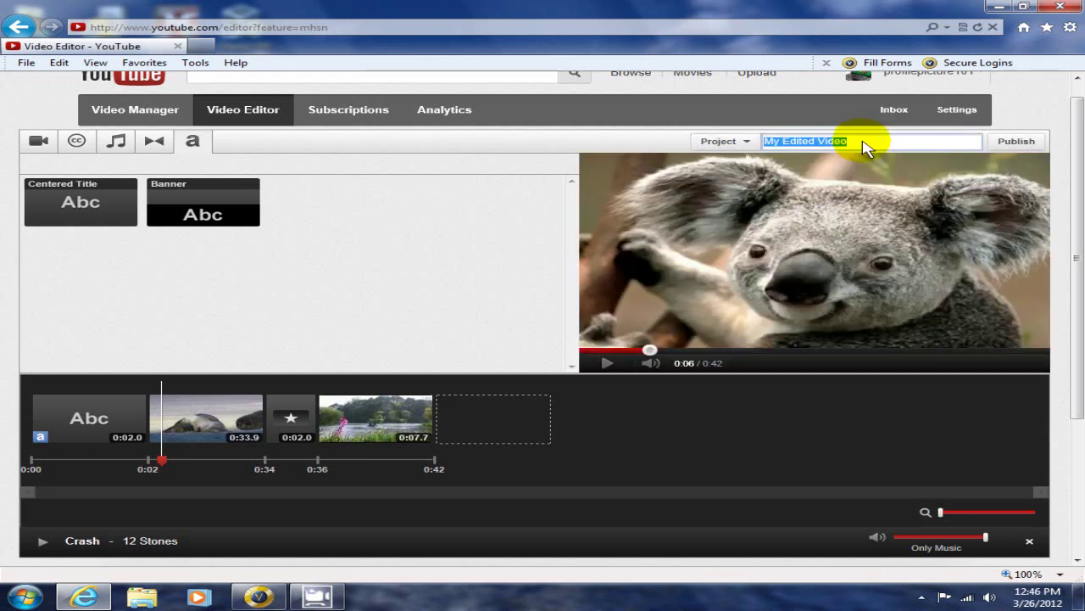
left_click(900, 164)
left_click(804, 141)
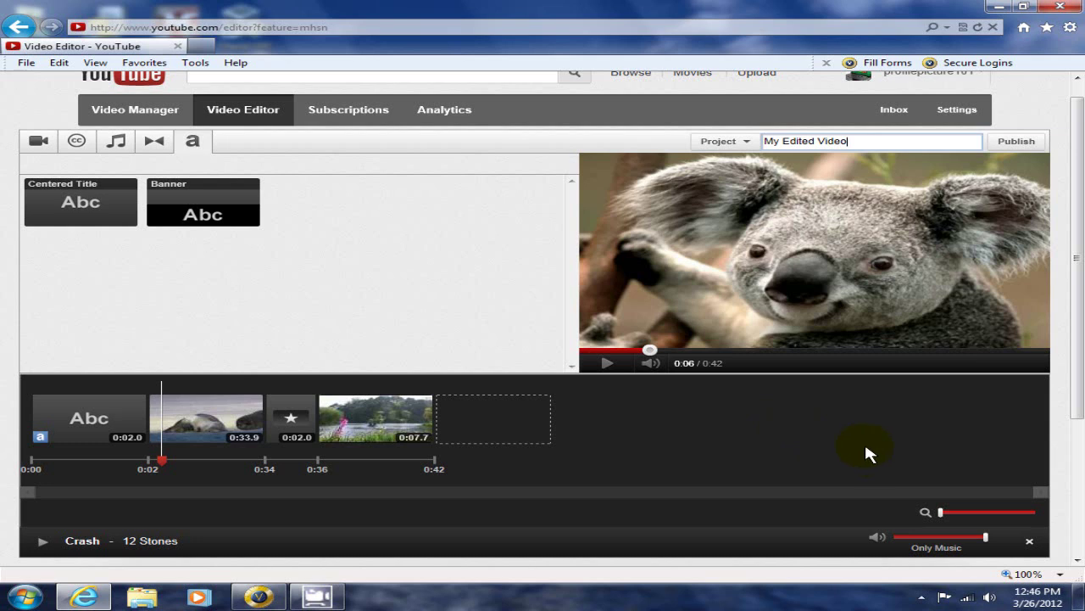
Publish 'My Edited Video' to its YouTube watch page.
left_click(1016, 142)
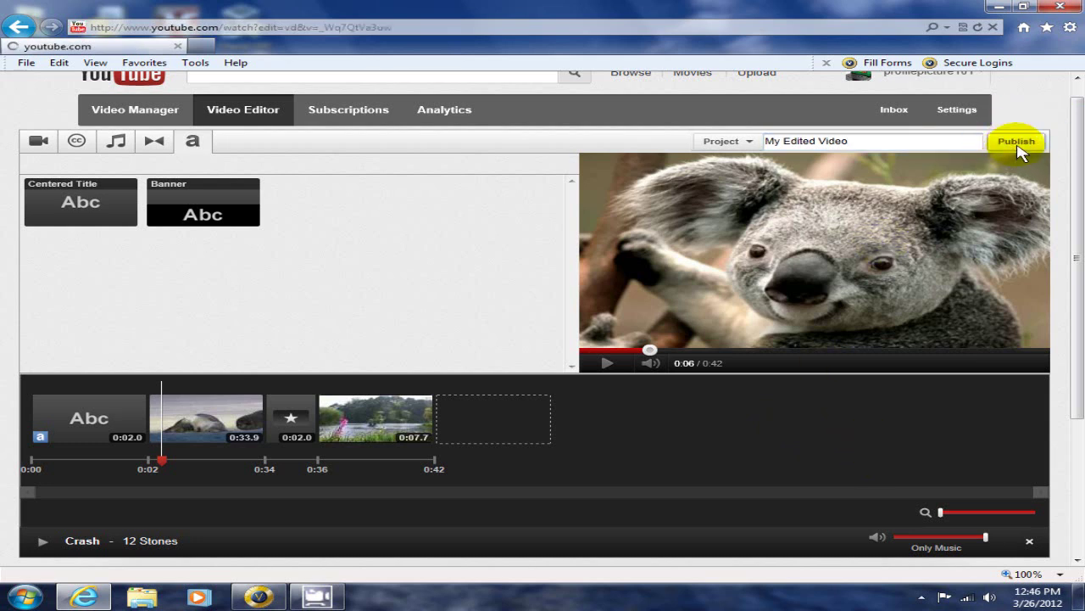